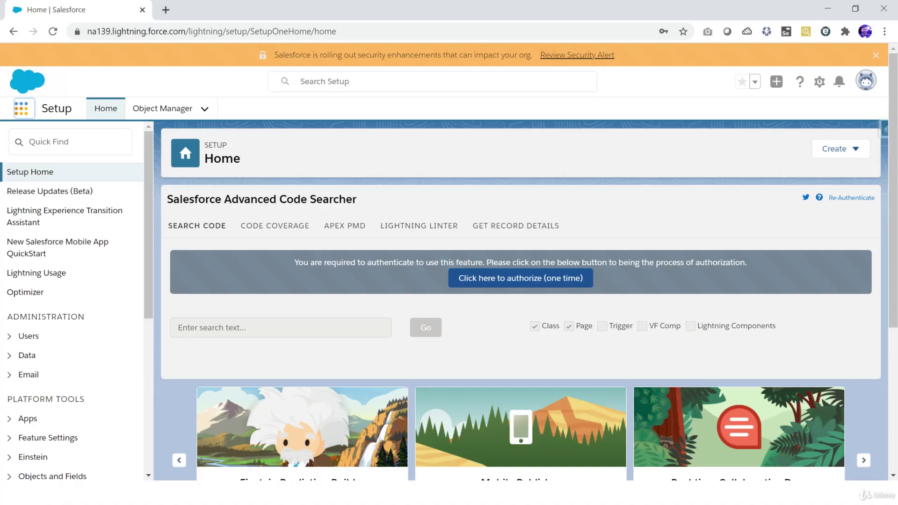
Step: Open Analytics Studio and list all dashboards among its items
left_click(21, 108)
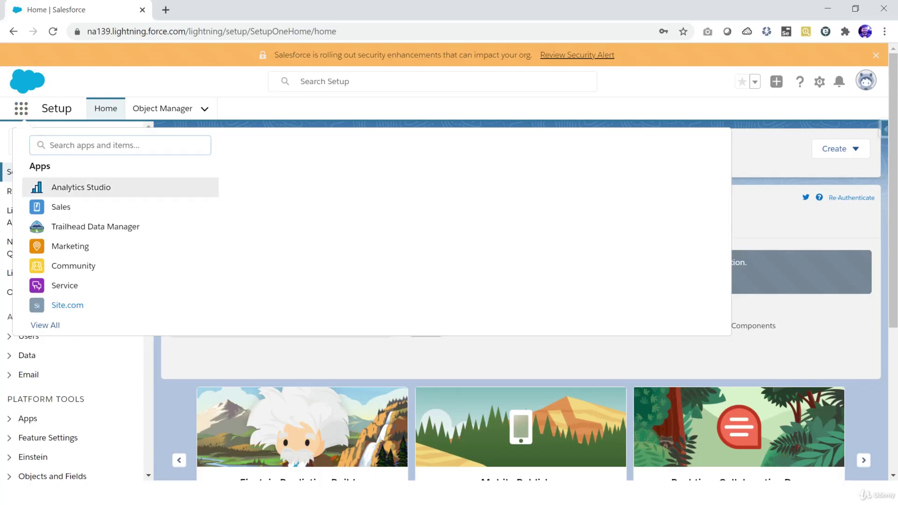
left_click(81, 187)
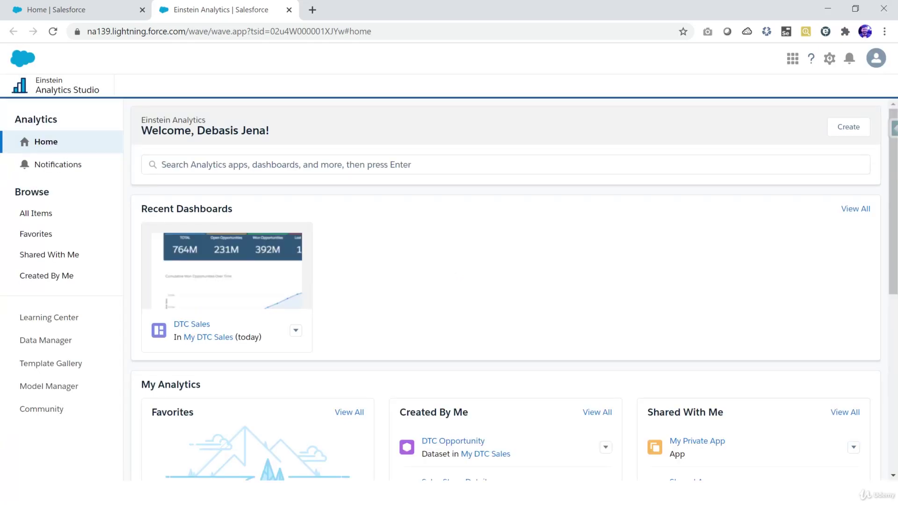
left_click(36, 213)
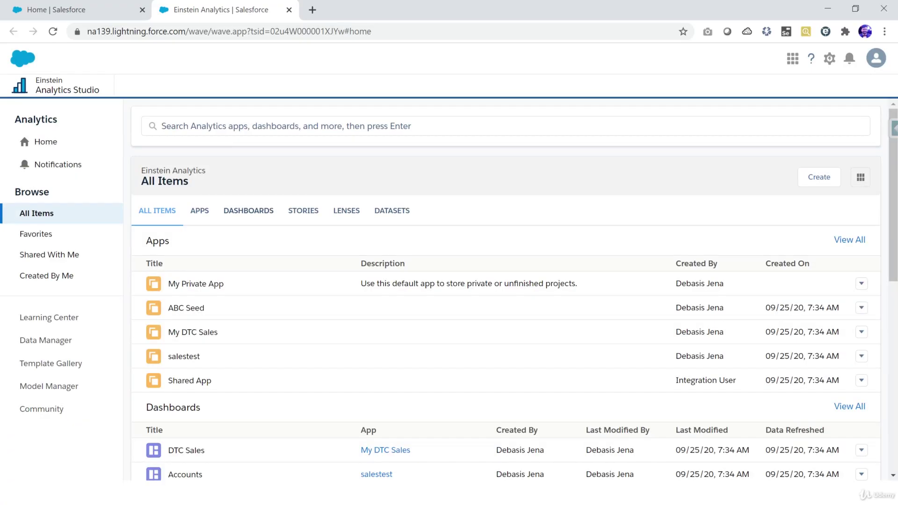
left_click(248, 211)
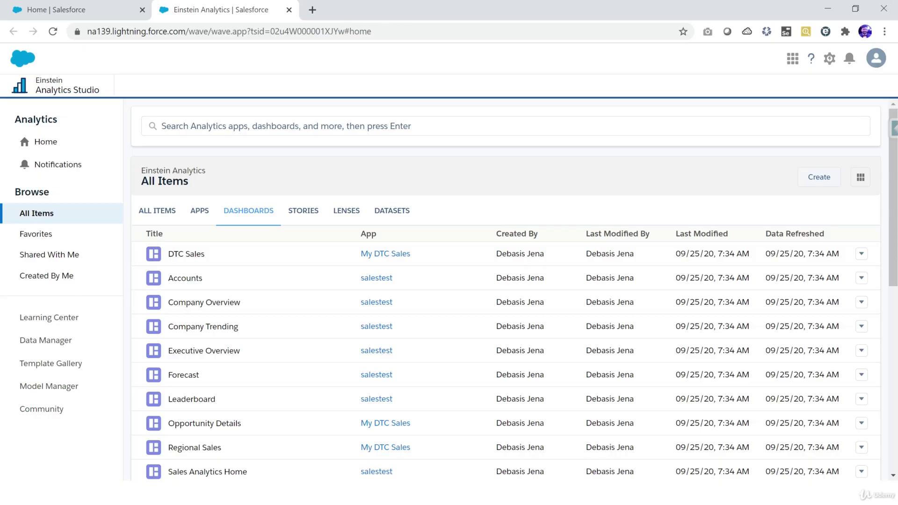
Step: Create a blank analytics dashboard
left_click(819, 177)
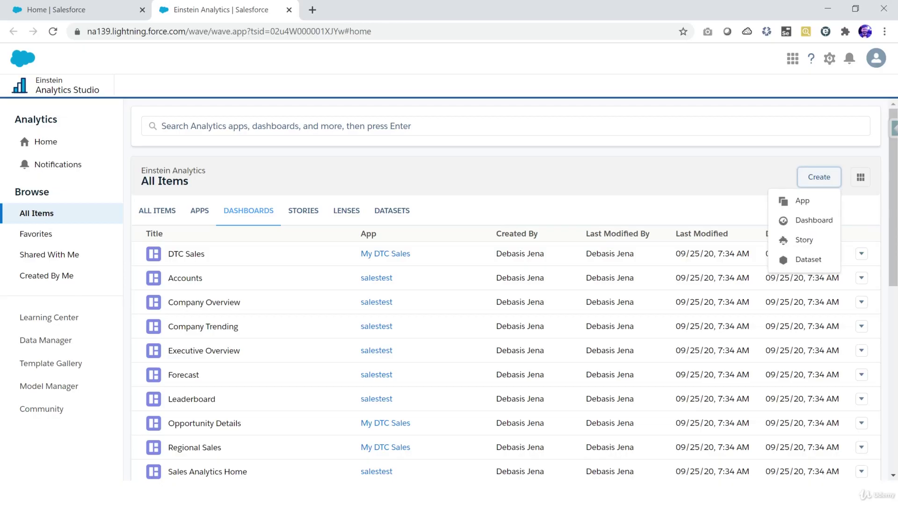
left_click(813, 220)
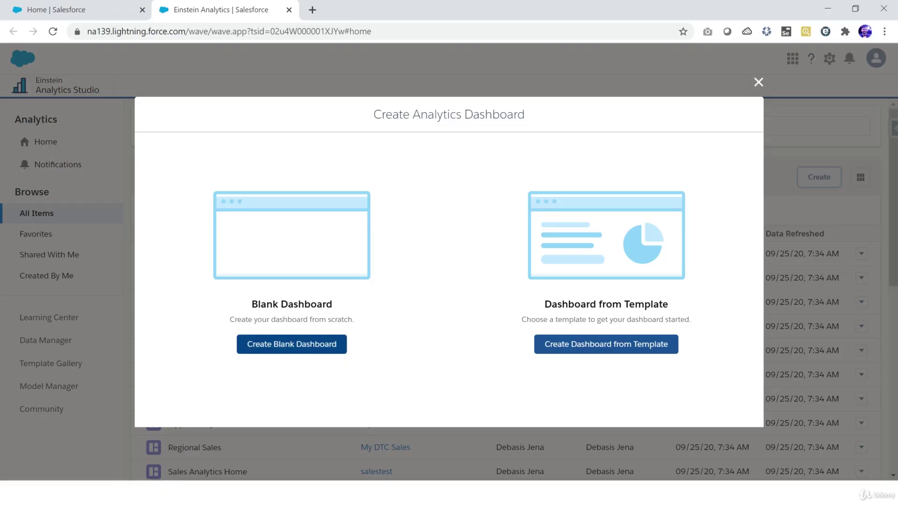
left_click(291, 343)
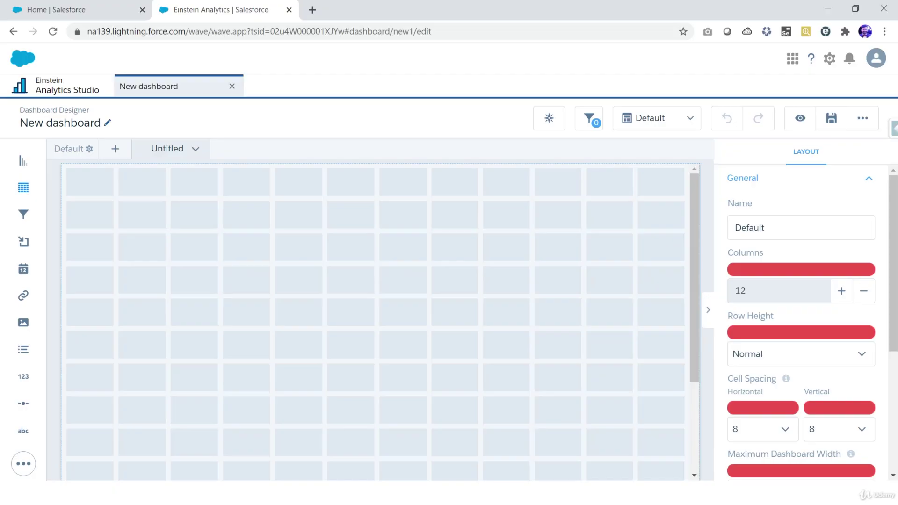
Step: Add a chart widget at the upper-left corner of the dashboard grid, using the DTC Opportunity dataset as its data source
left_click_drag(23, 161, 91, 191)
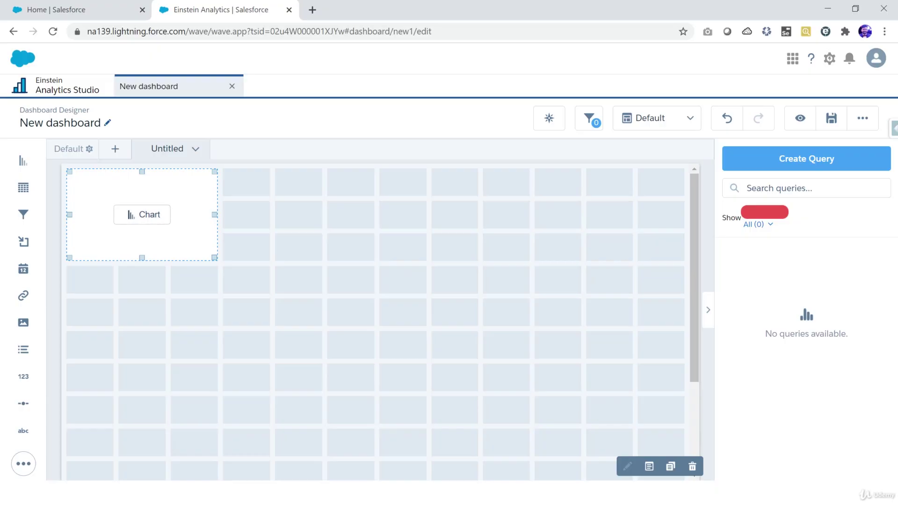
left_click(142, 214)
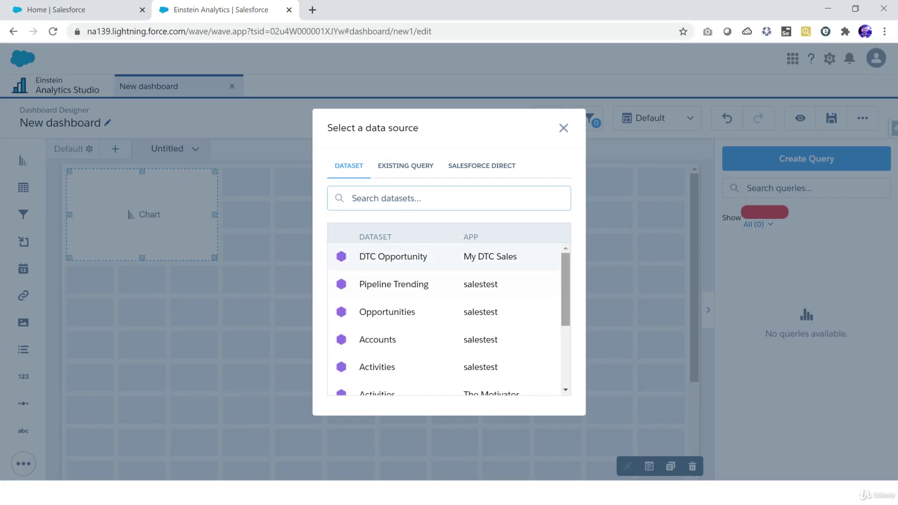
scroll(448, 318, "down", 1)
scroll(448, 318, "down", 3)
scroll(448, 318, "up", 4)
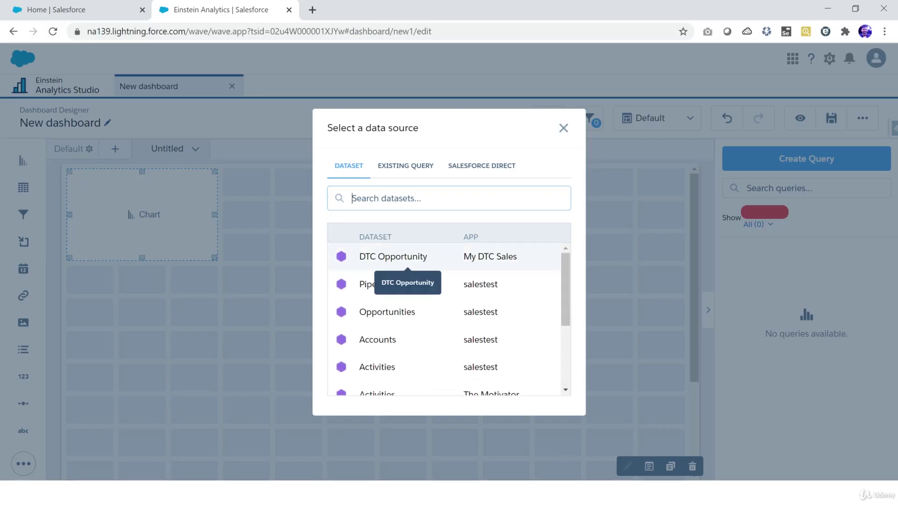
left_click(408, 256)
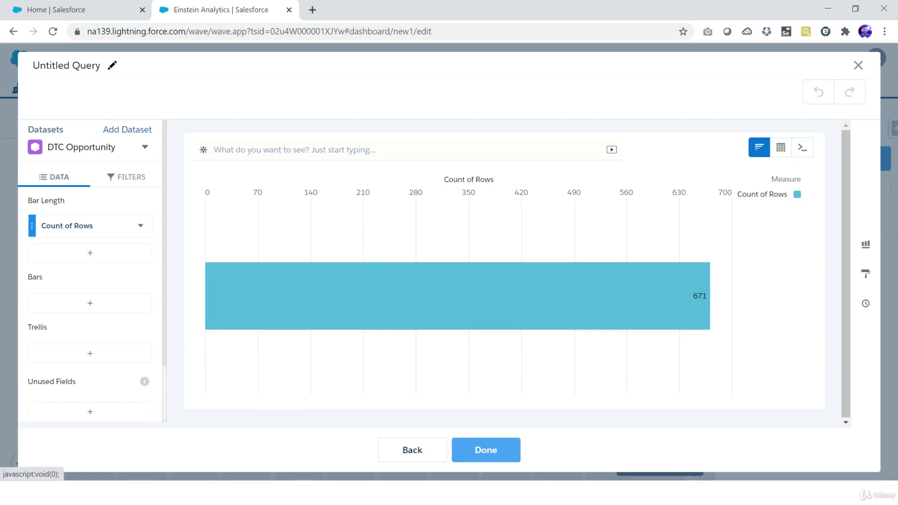
Step: Filter the chart query to records whose Account Type equals Customer
left_click(126, 177)
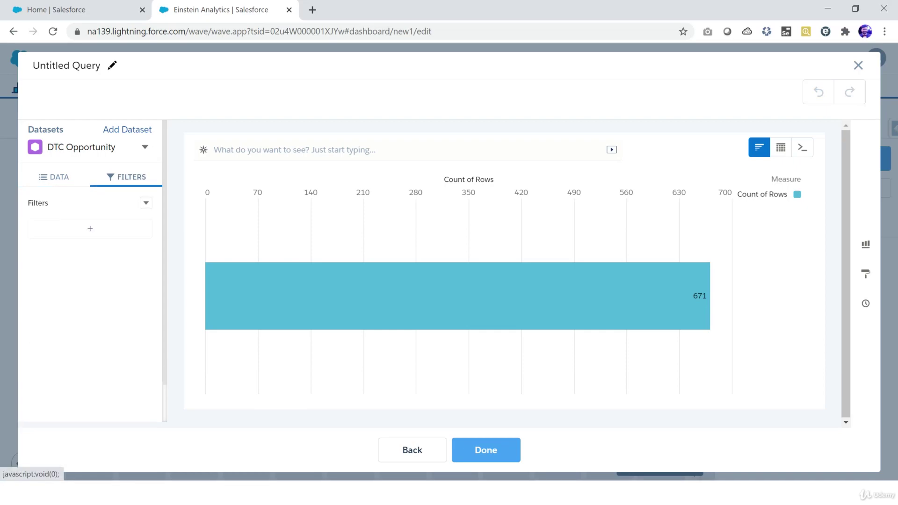
left_click(89, 229)
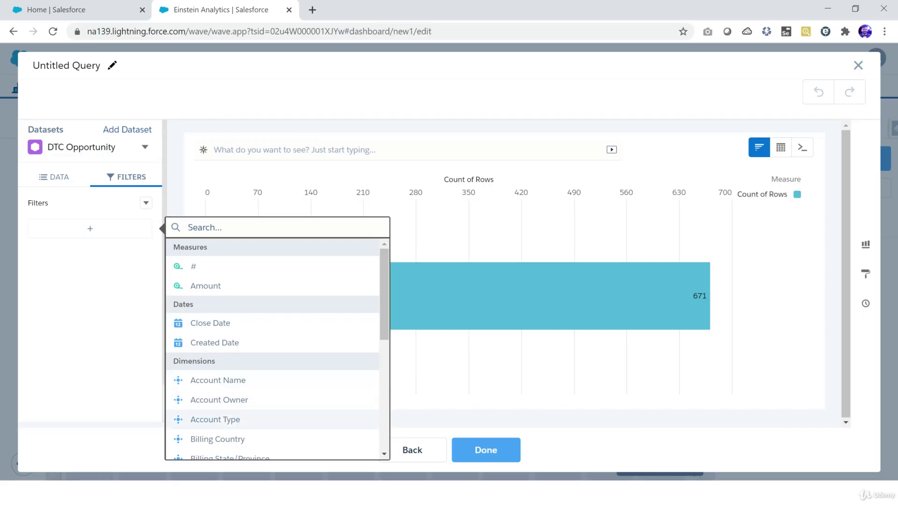
left_click(215, 419)
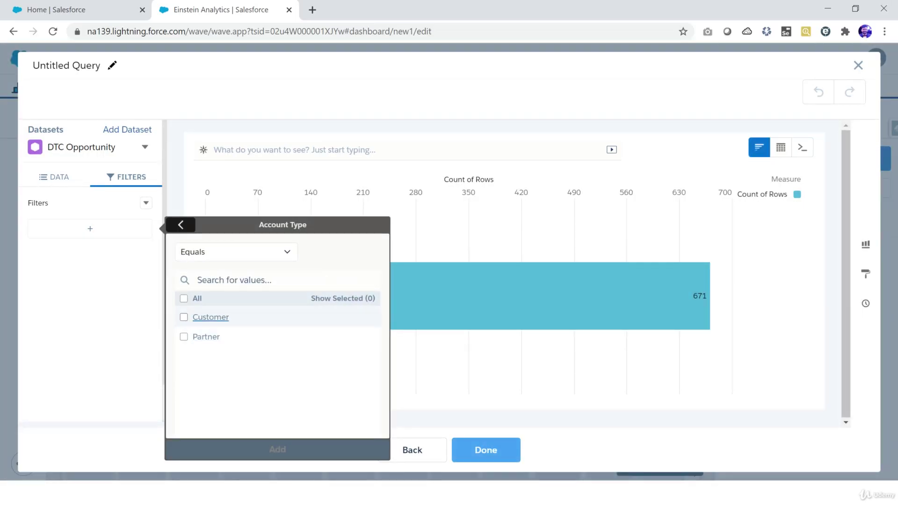
left_click(211, 317)
left_click(277, 449)
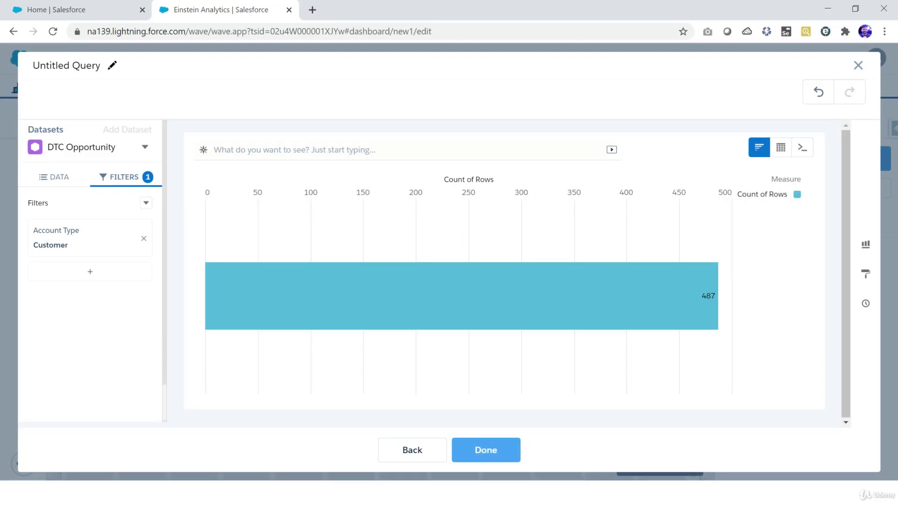
Step: Set the query results limit to 100
left_click(54, 176)
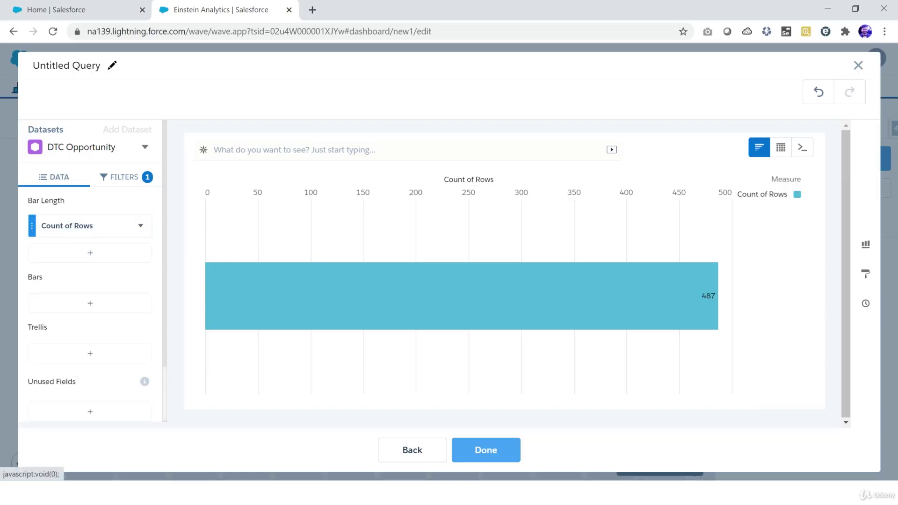
scroll(89, 280, "down", 2)
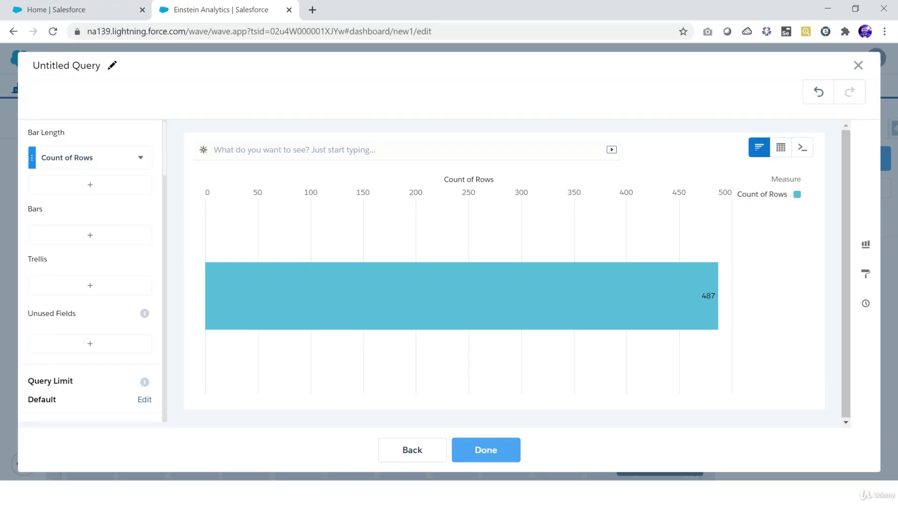
left_click(144, 400)
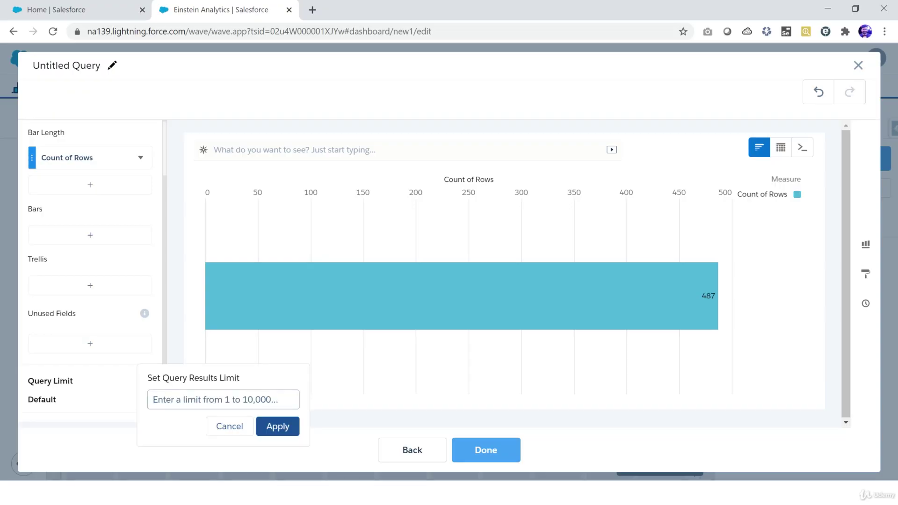
type("100")
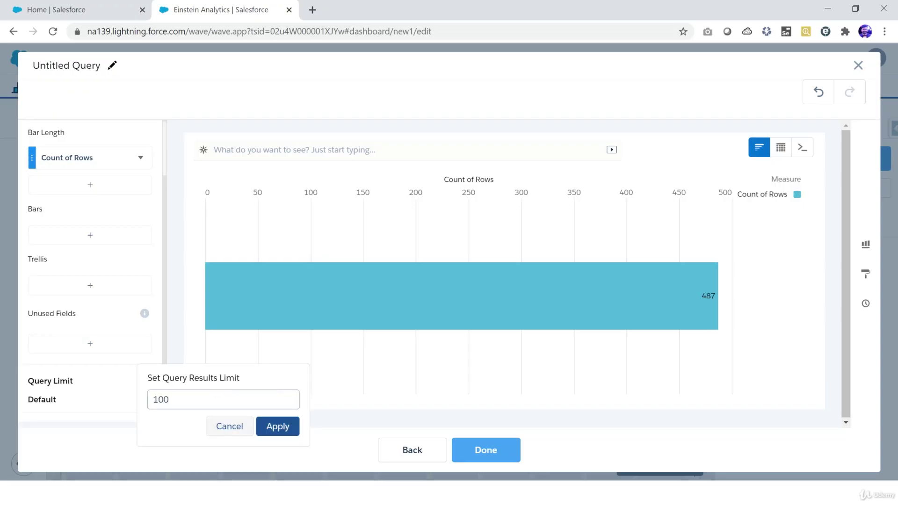
left_click(278, 426)
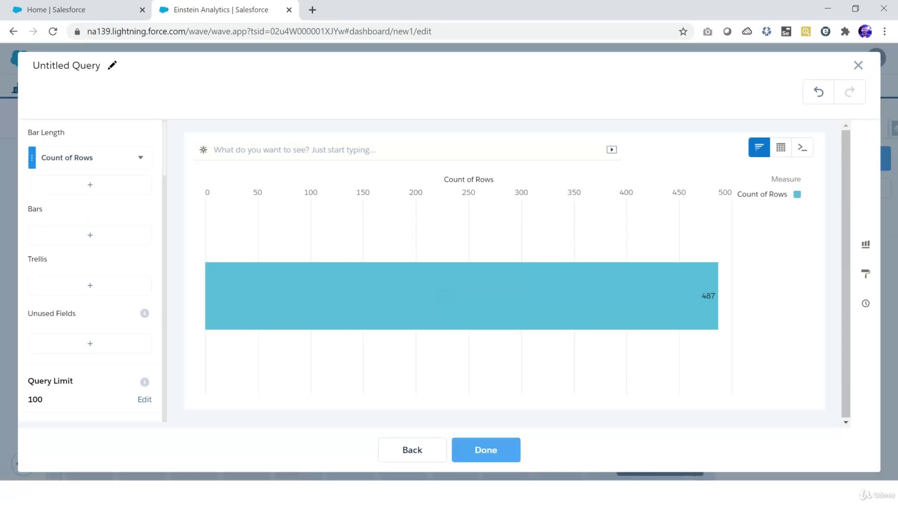
Step: Examine the DTC Opportunity dataset's dimension and date fields, including the Industry field's API name option
scroll(89, 271, "up", 2)
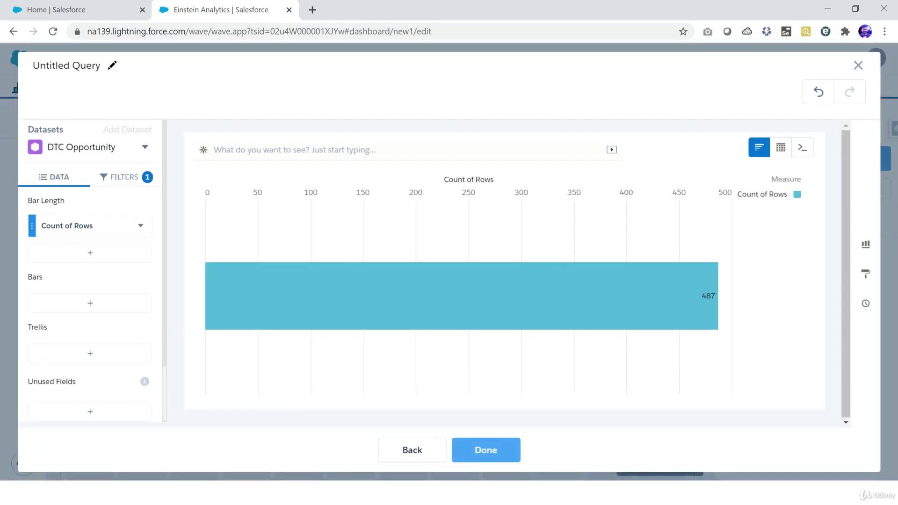
left_click(145, 147)
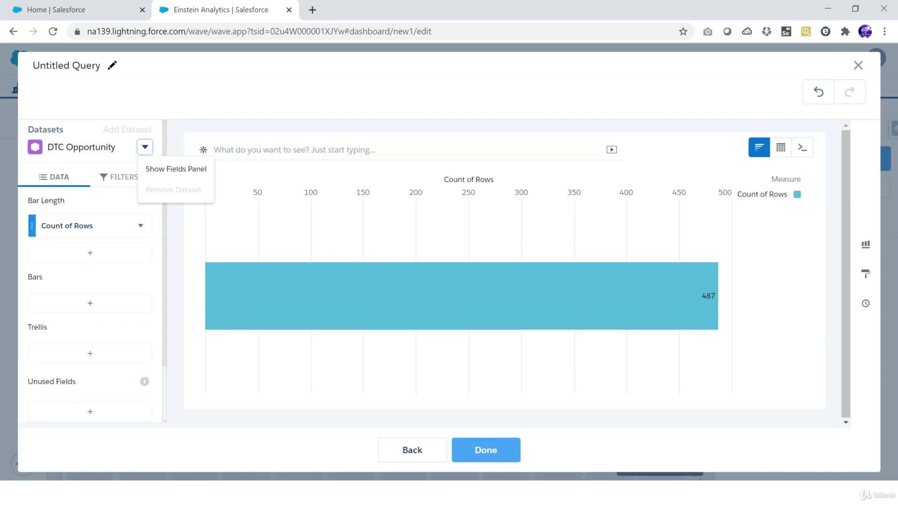
left_click(176, 169)
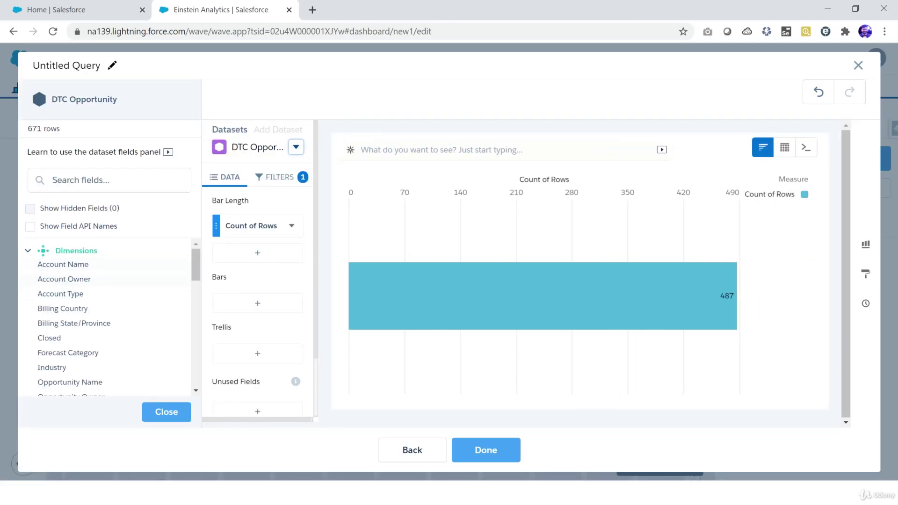
scroll(107, 281, "down", 2)
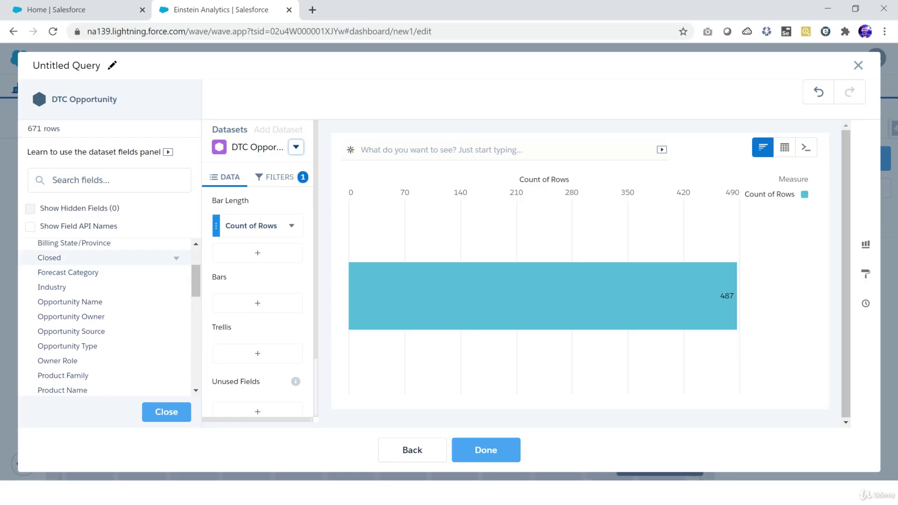
left_click(177, 288)
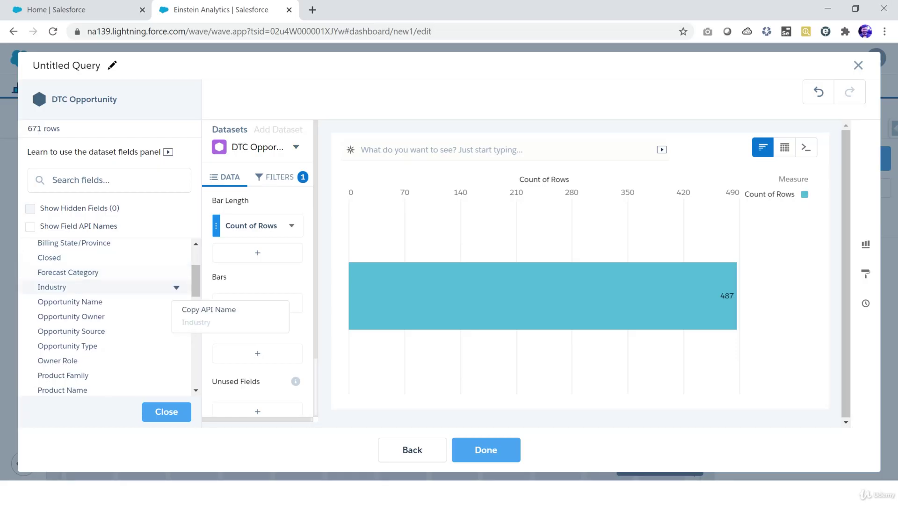
scroll(107, 316, "up", 2)
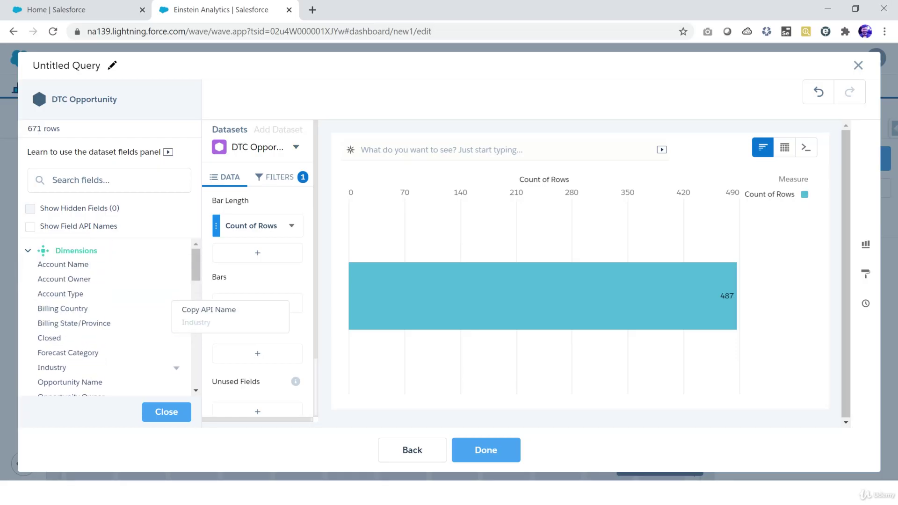
left_click(27, 251)
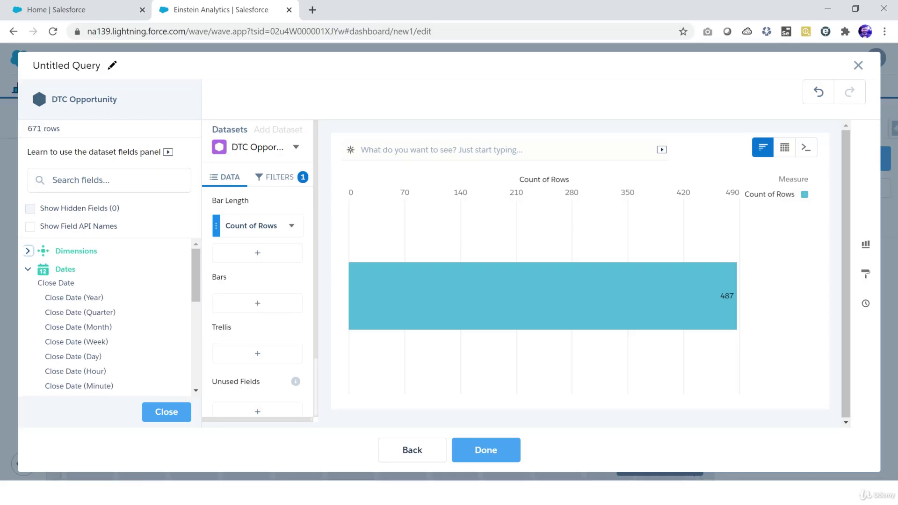
left_click(166, 412)
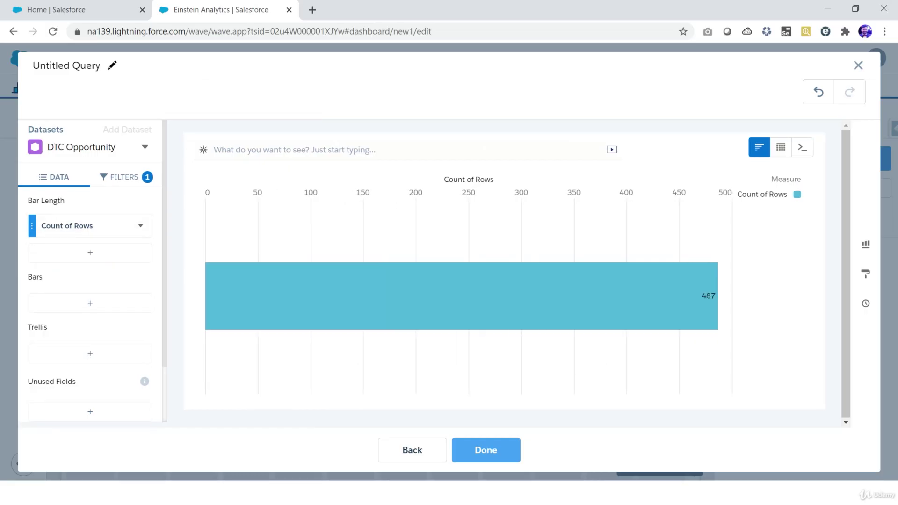
Step: Group the chart's bars by the Closed field and finish the query to place the chart on the dashboard
left_click(90, 304)
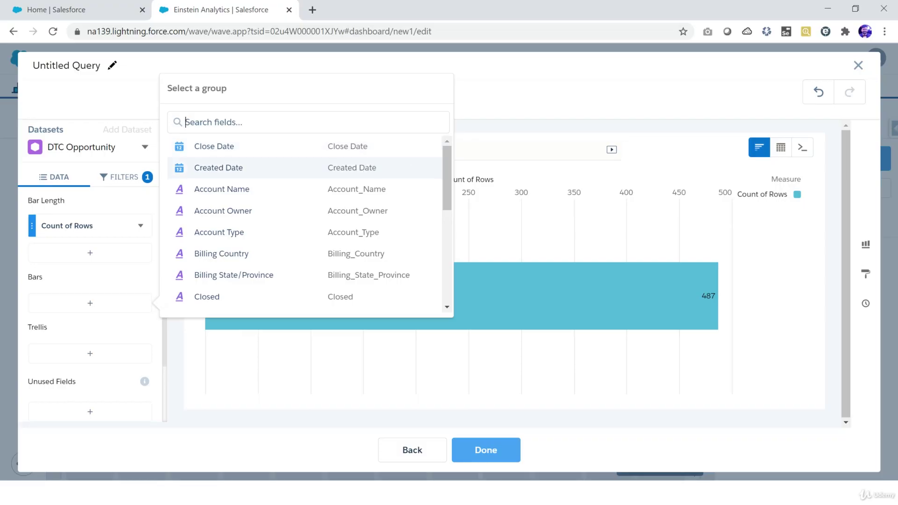
left_click(281, 296)
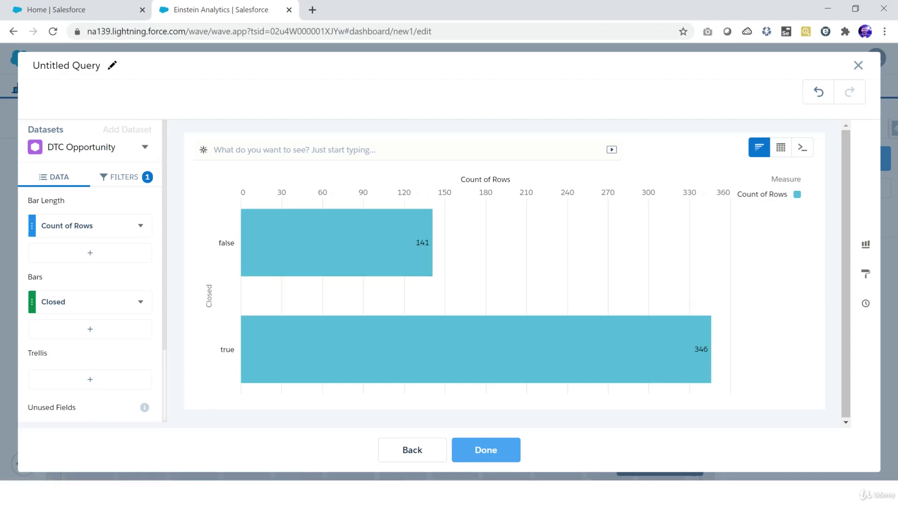
scroll(90, 271, "down", 3)
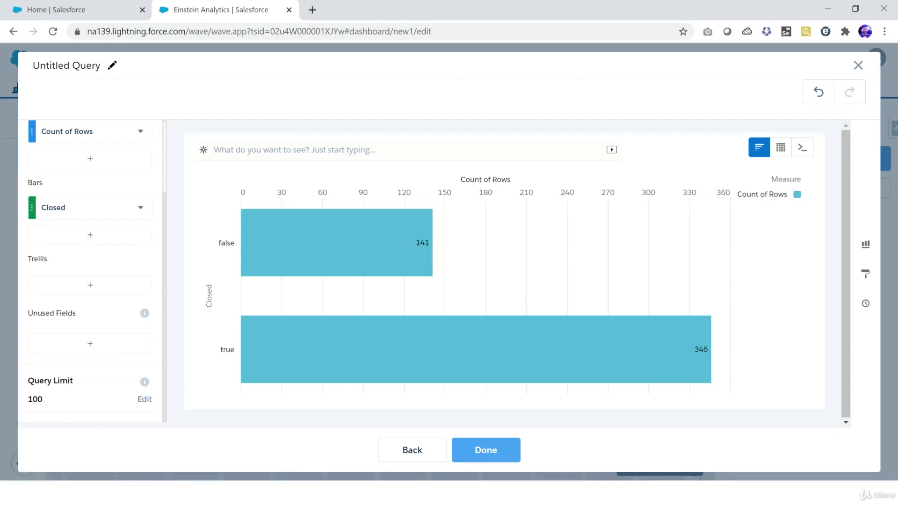
left_click(486, 450)
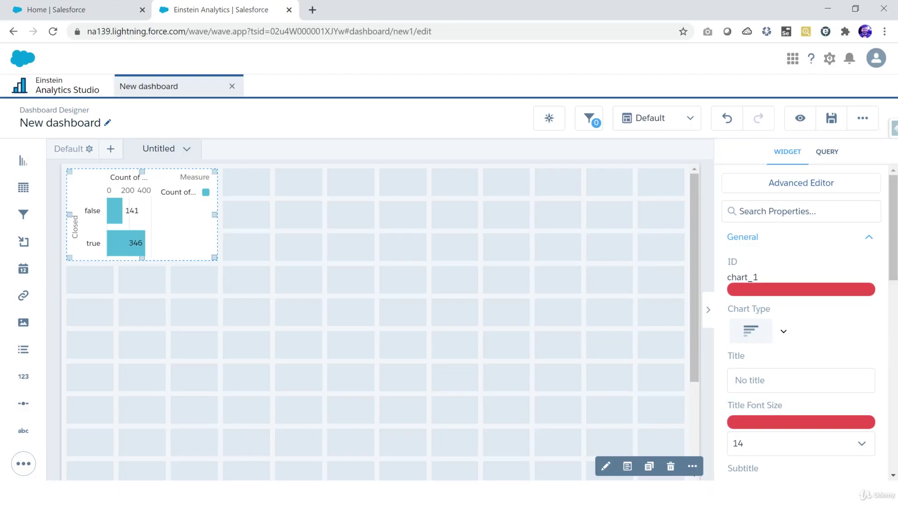
Step: Try to add a second chart widget beside the first and include the Accounts dataset in its query
left_click_drag(23, 160, 331, 188)
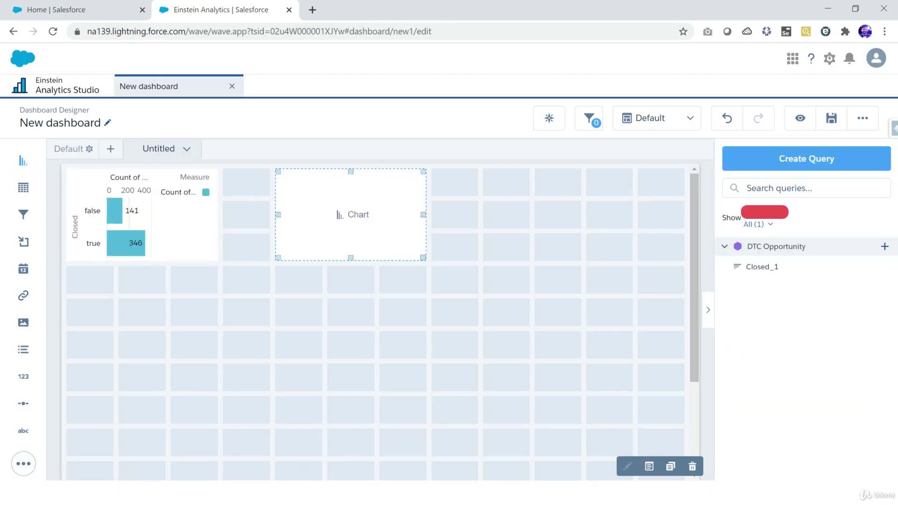
left_click(351, 214)
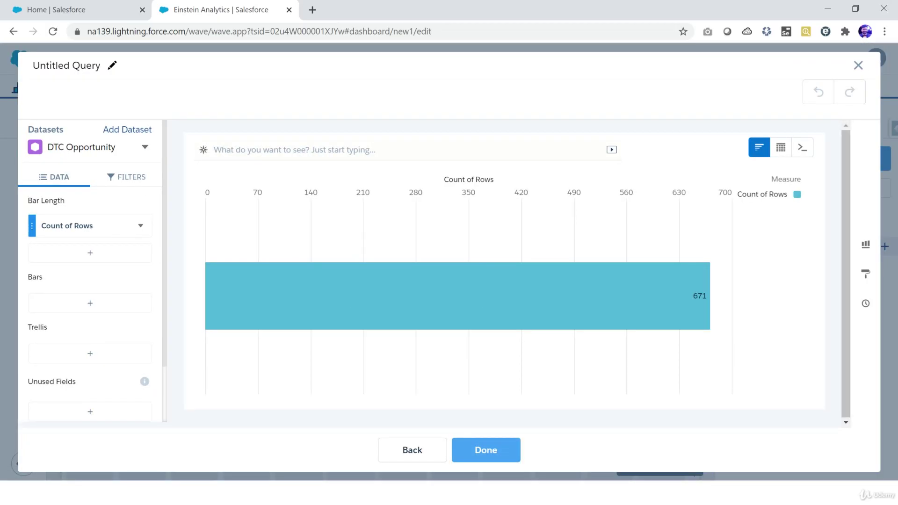
left_click(127, 130)
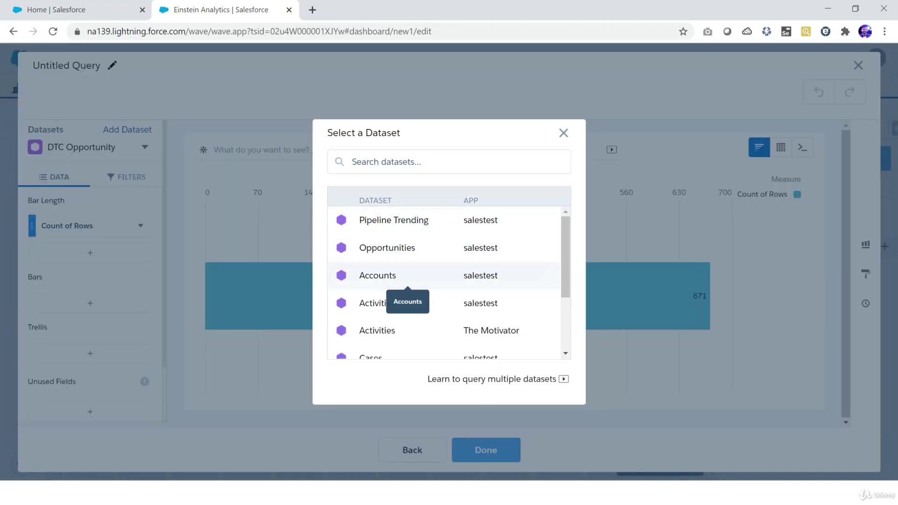
left_click(402, 276)
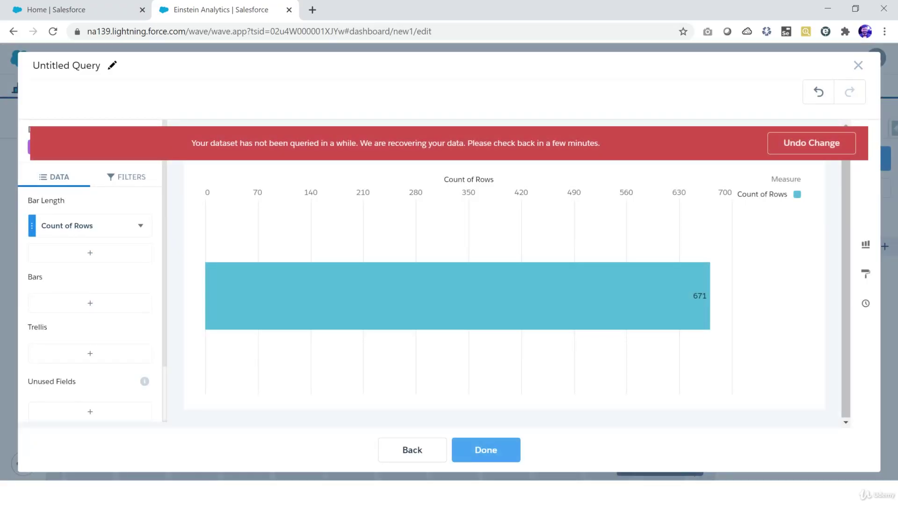
left_click(858, 65)
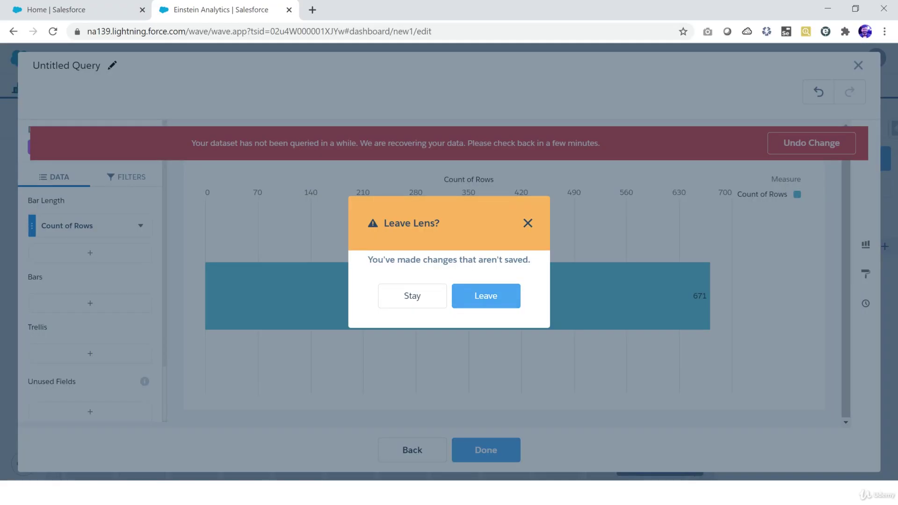
left_click(486, 295)
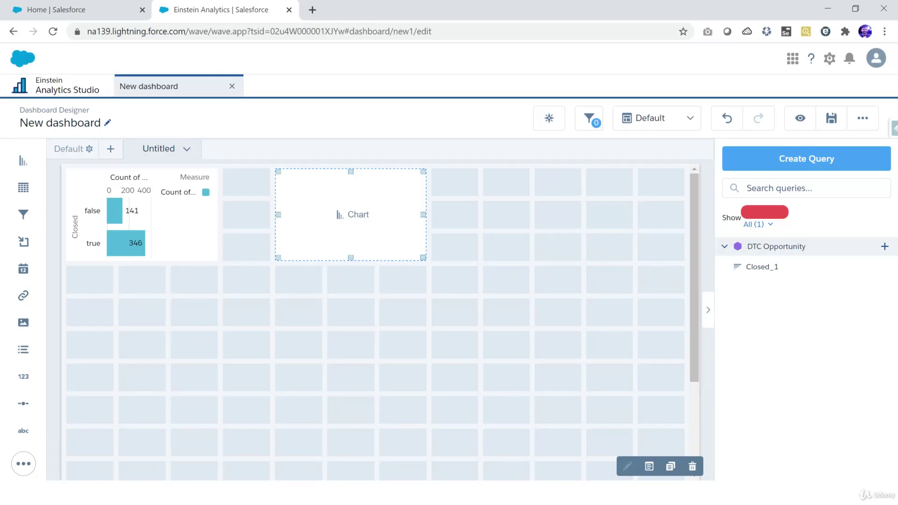
left_click_drag(762, 267, 351, 214)
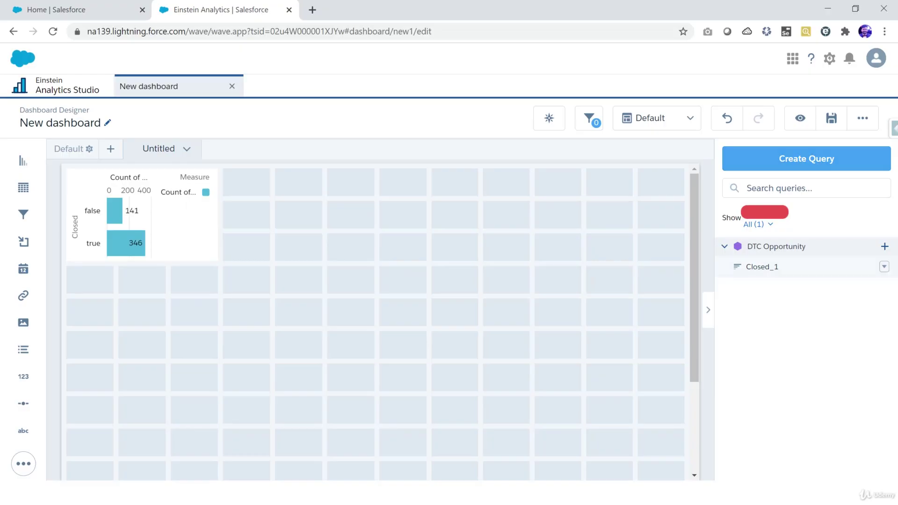
Step: Examine the SAQL statements of the Closed_1 query, including its group statement, and leave the lens without saving
left_click(884, 266)
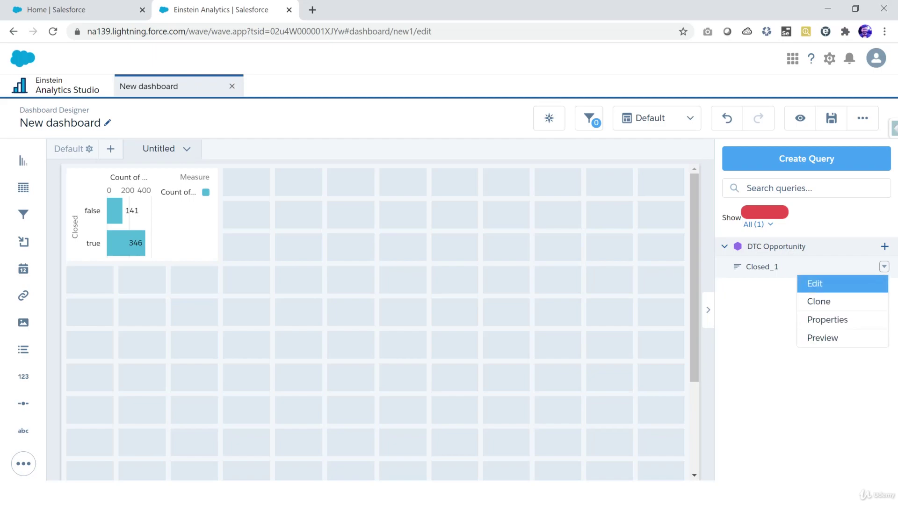
key("Return")
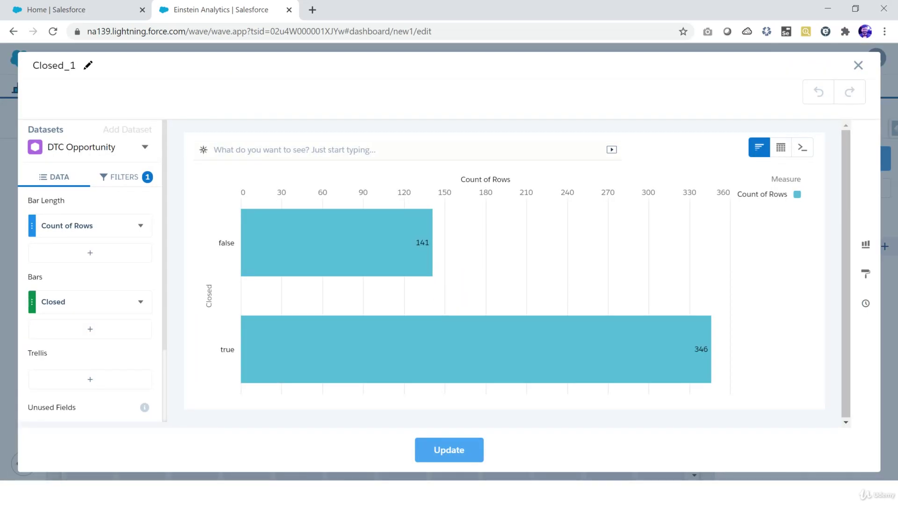
left_click(803, 147)
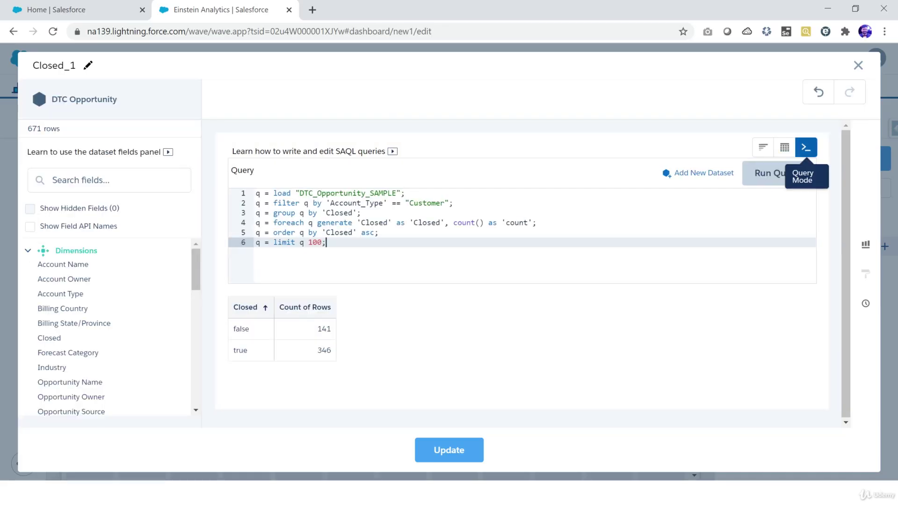
left_click_drag(326, 242, 257, 194)
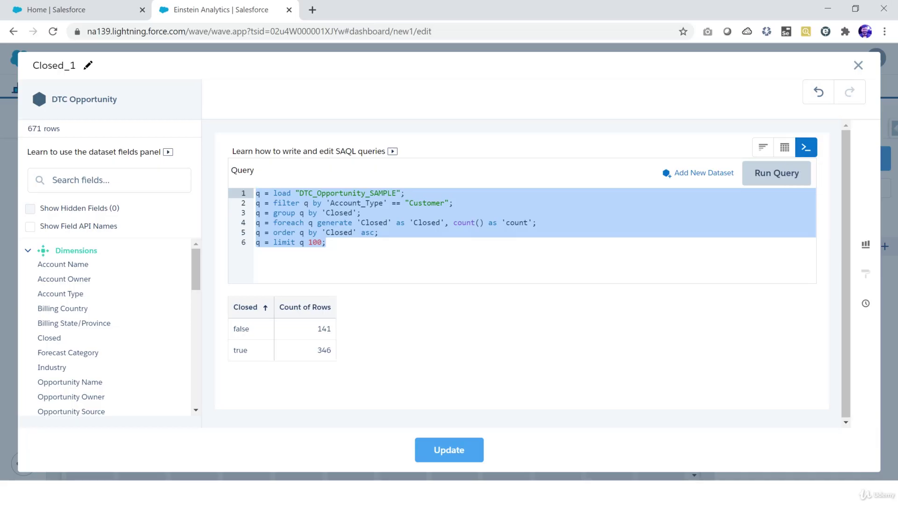
left_click(366, 232)
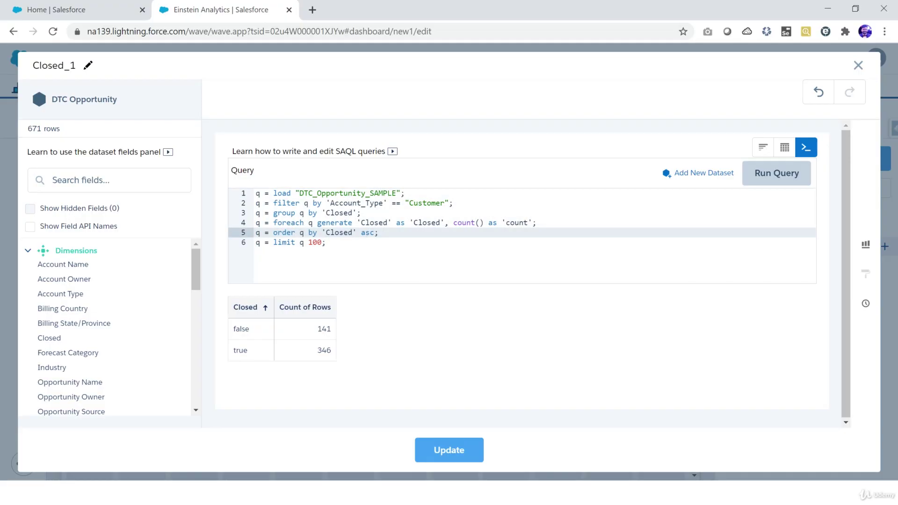
left_click(326, 242)
left_click_drag(326, 242, 256, 194)
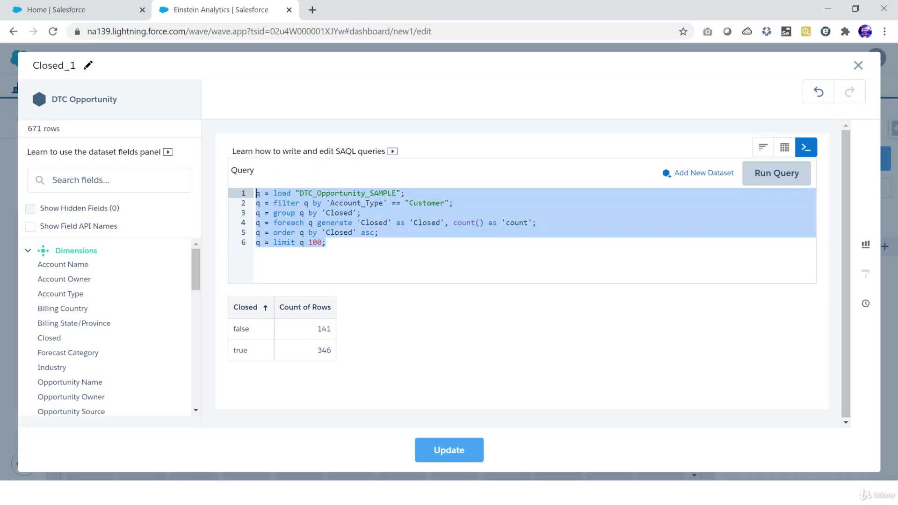
left_click(326, 242)
left_click_drag(360, 213, 257, 212)
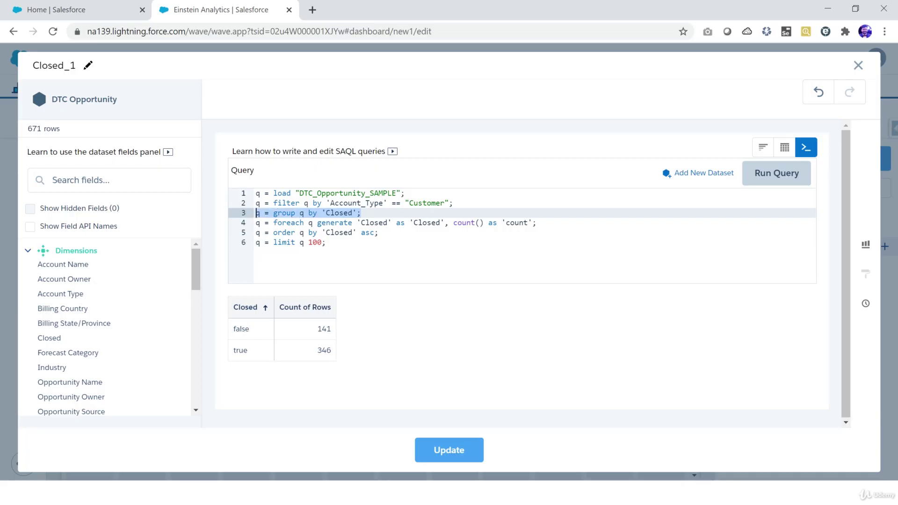
left_click(326, 243)
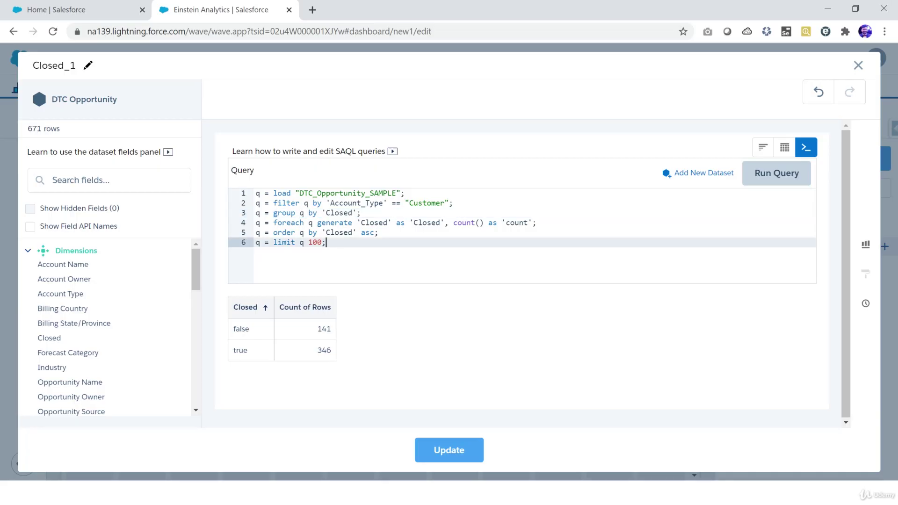
left_click(858, 65)
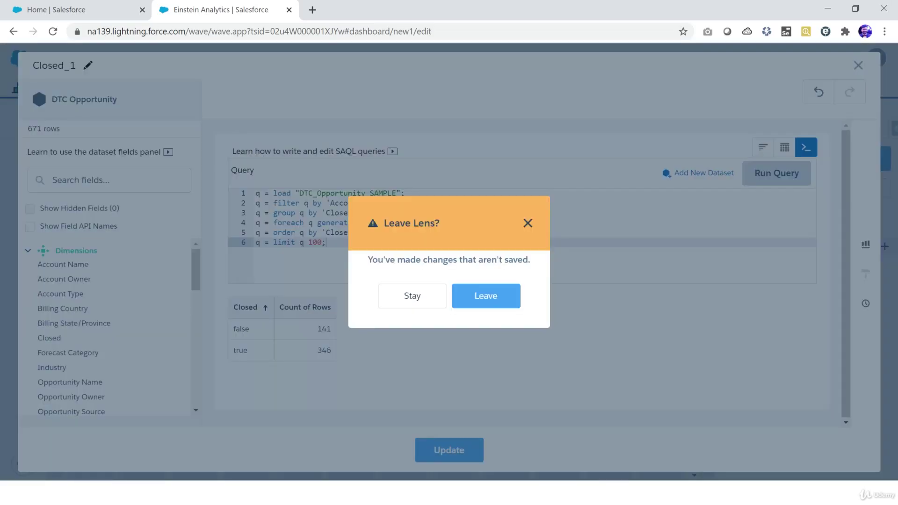
left_click(487, 296)
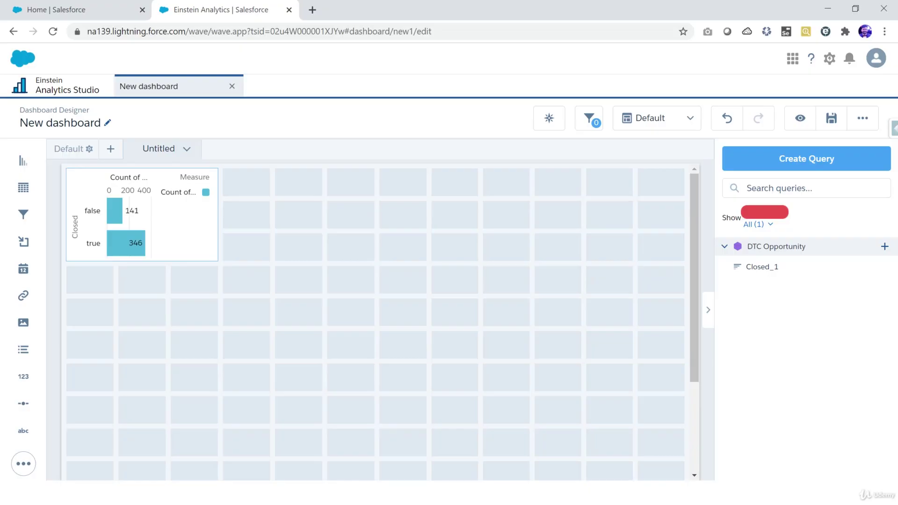
Step: Open the query behind the Closed chart widget in Query Mode and examine the full SAQL text
left_click(142, 214)
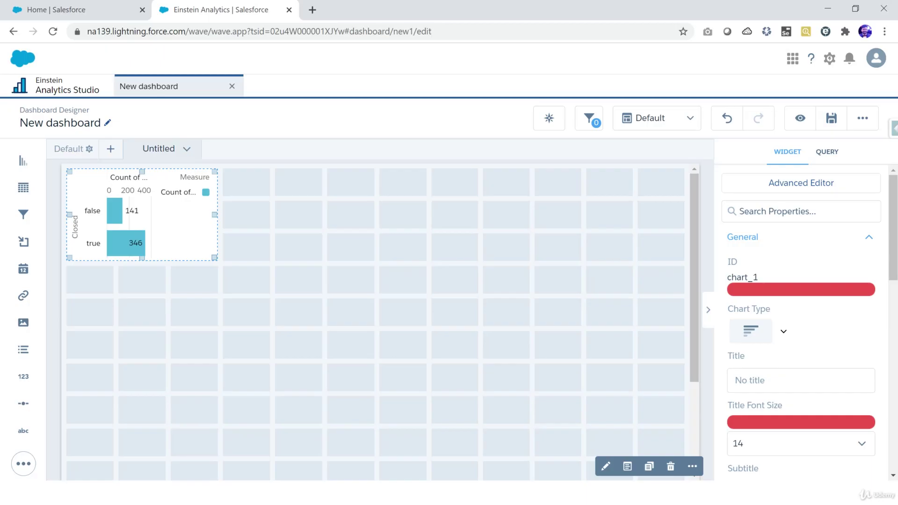
left_click_drag(215, 258, 217, 260)
left_click(606, 467)
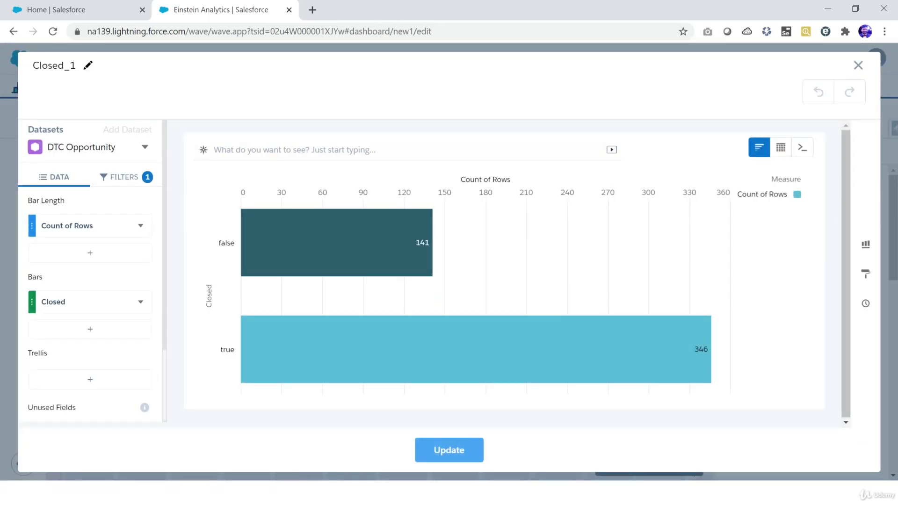
left_click(802, 148)
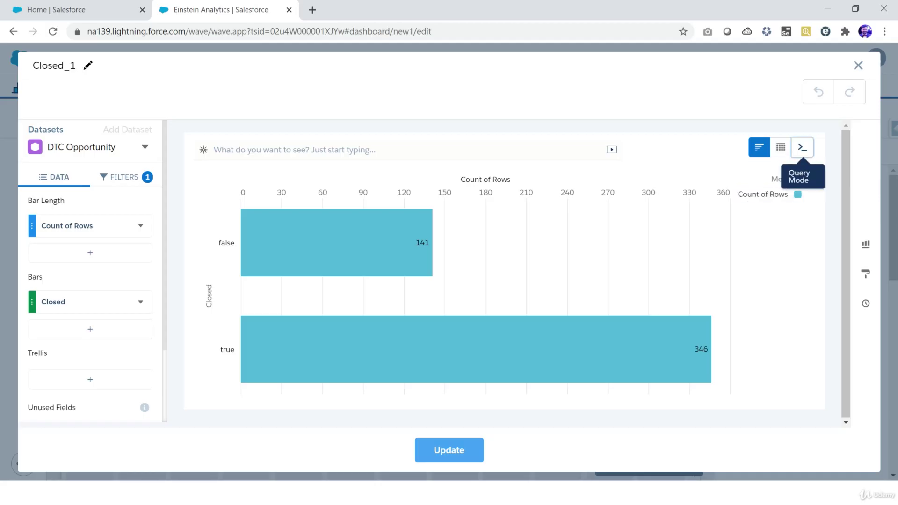
left_click_drag(326, 242, 255, 193)
left_click(317, 242)
left_click_drag(308, 242, 256, 194)
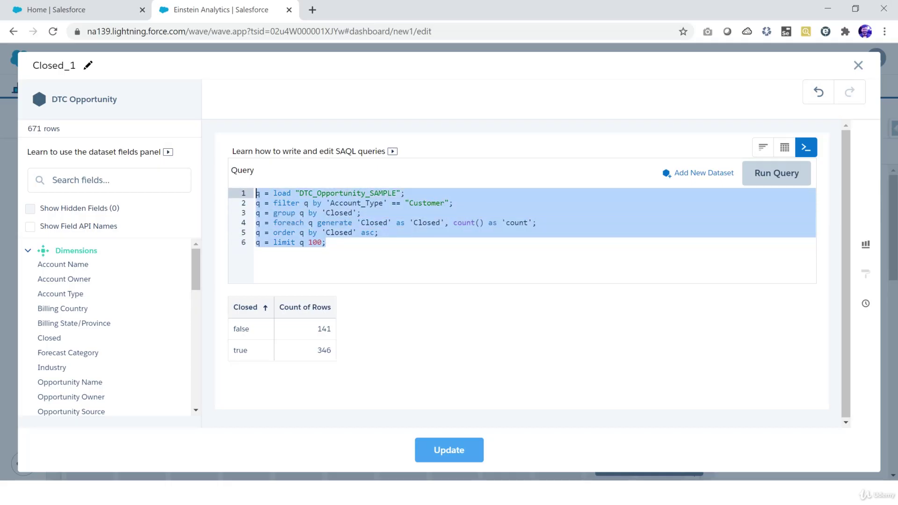
key("alt+Tab")
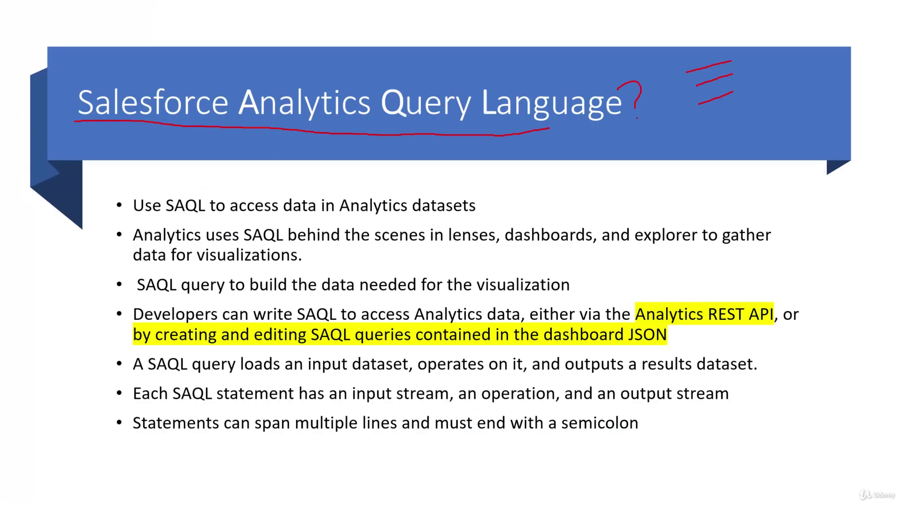
mouse_move(103, 198)
left_mouse_down()
mouse_move(114, 213)
mouse_move(133, 187)
left_mouse_up()
left_click_drag(329, 219, 472, 216)
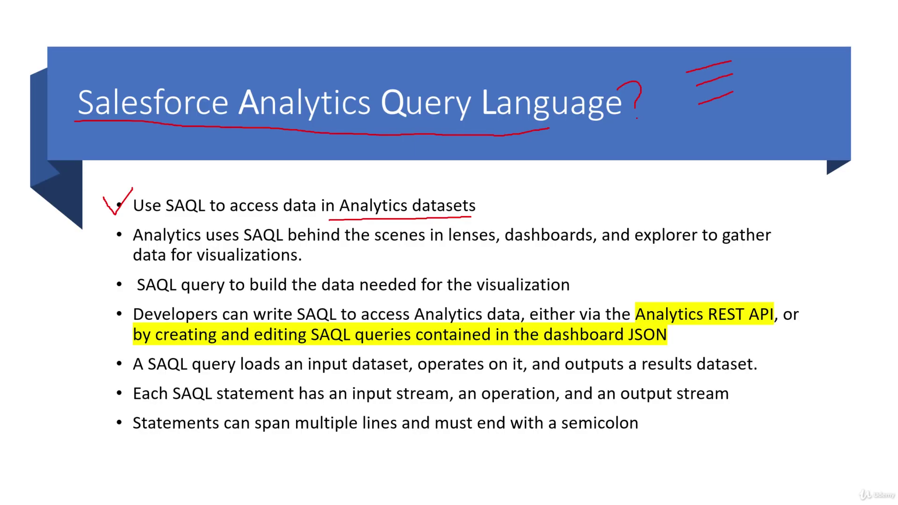
left_click_drag(685, 289, 709, 284)
left_click_drag(306, 349, 373, 347)
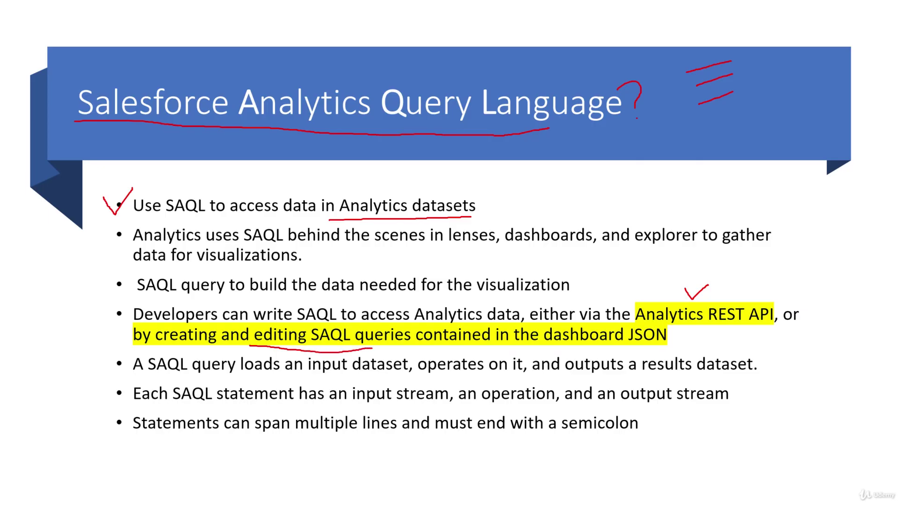
left_click_drag(212, 349, 261, 348)
left_click_drag(543, 345, 618, 346)
mouse_move(158, 349)
left_mouse_down()
mouse_move(94, 344)
mouse_move(86, 213)
mouse_move(132, 187)
left_mouse_up()
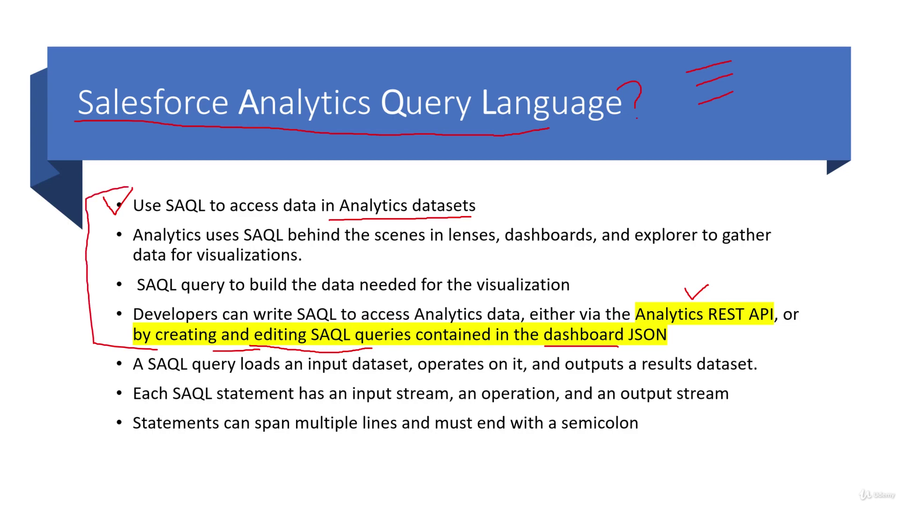
key("alt+Tab")
Step: Review the SAQL query from the statement loading the DTC_Opportunity_SAMPLE dataset down to its limit statement
left_click(304, 193)
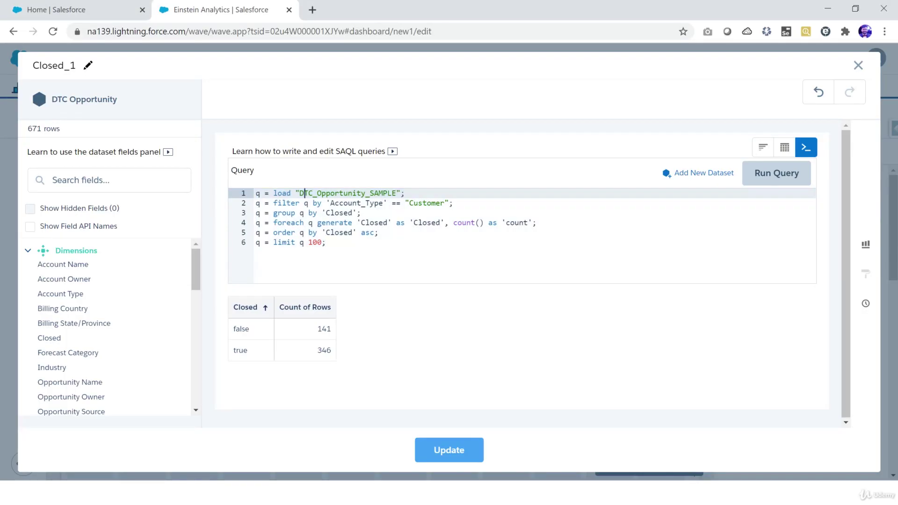
left_click_drag(273, 194, 405, 193)
left_click(313, 193)
left_click(275, 193)
left_click_drag(274, 193, 401, 193)
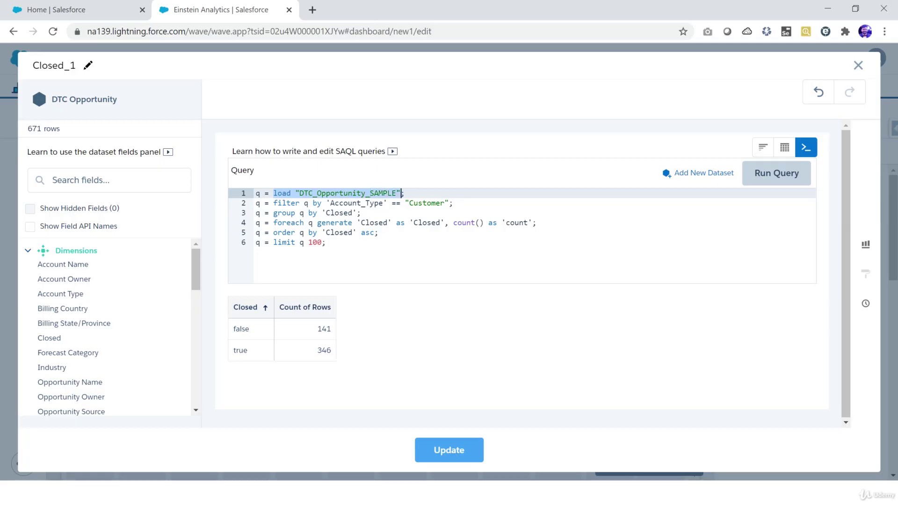
left_click_drag(270, 193, 379, 233)
left_click(327, 242)
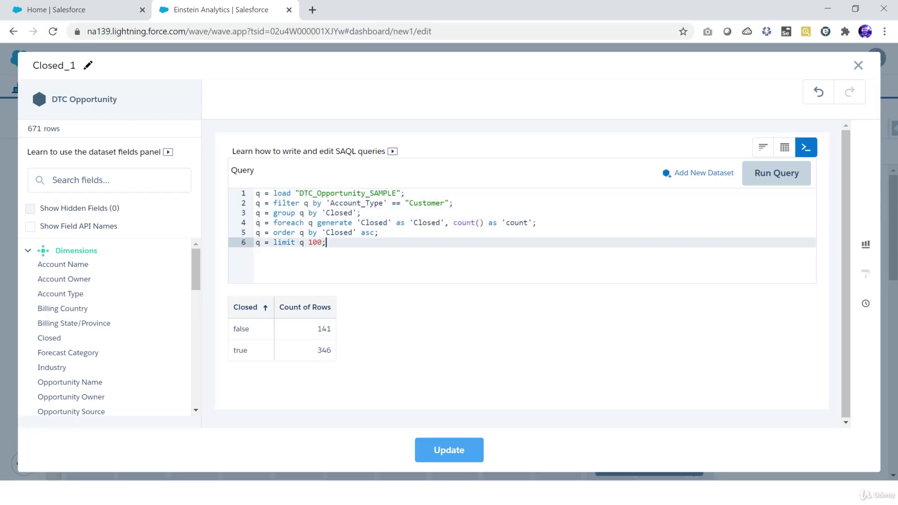
left_click_drag(327, 242, 257, 242)
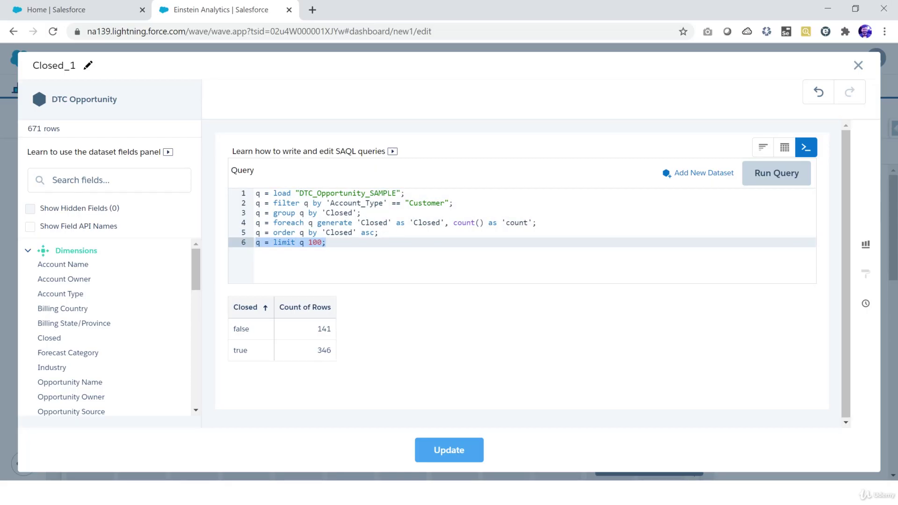
key("alt+Tab")
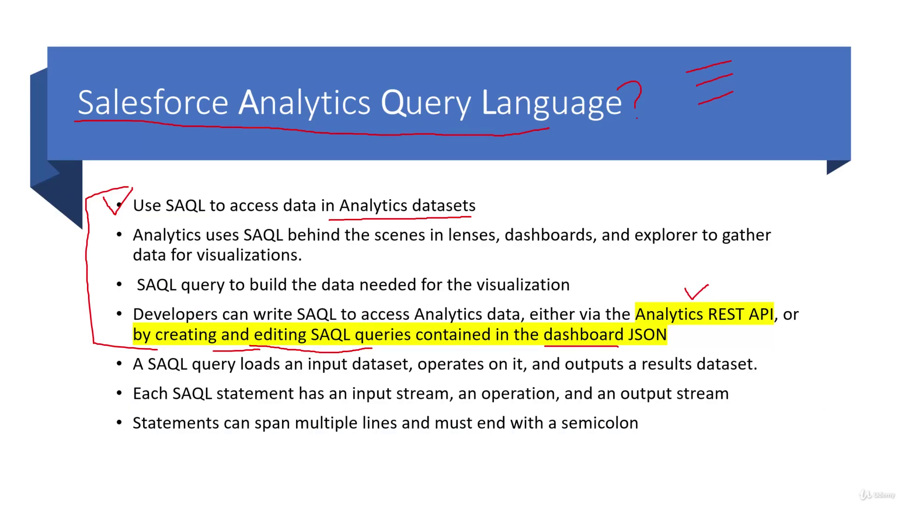
left_click_drag(286, 374, 504, 375)
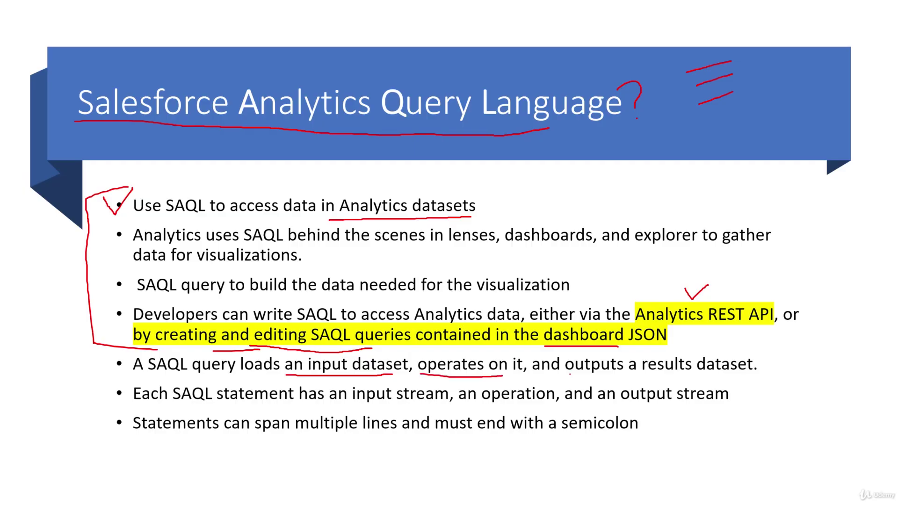
left_click_drag(570, 375, 735, 373)
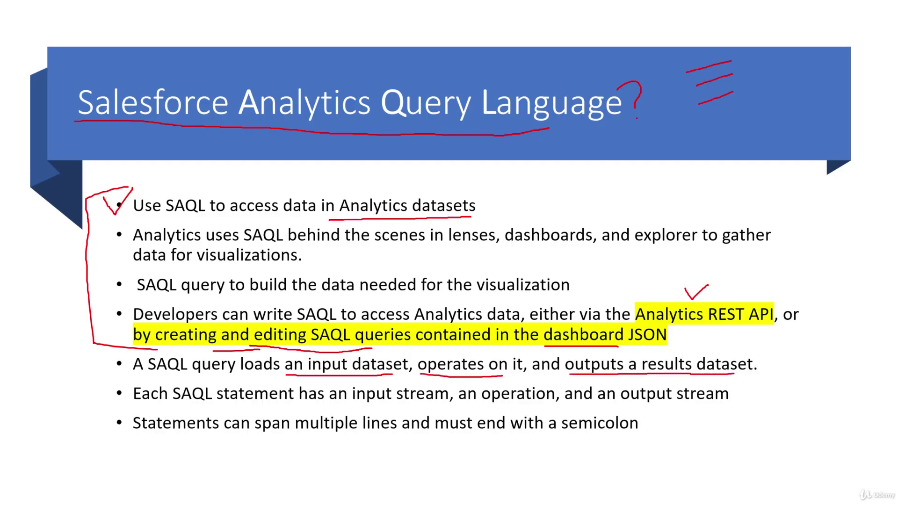
left_click_drag(278, 407, 401, 412)
left_click_drag(456, 404, 505, 400)
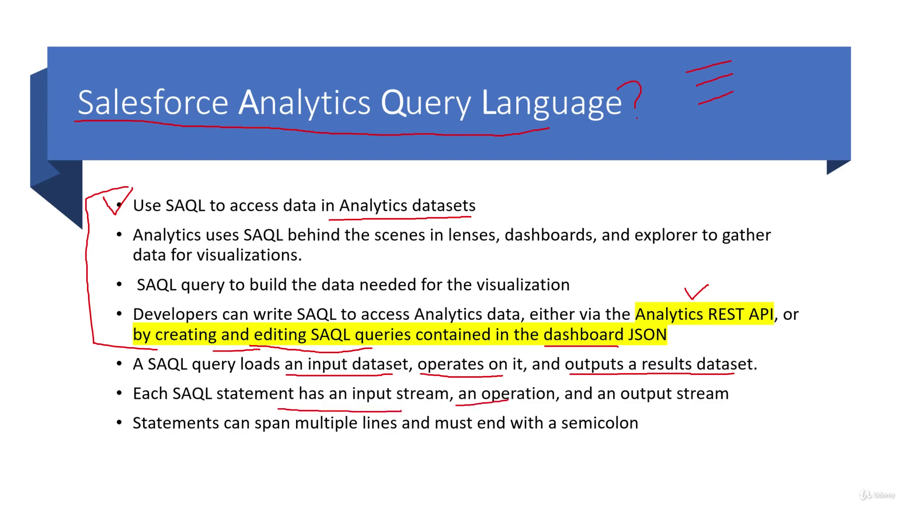
left_click_drag(571, 403, 607, 397)
mouse_move(169, 345)
left_mouse_down()
mouse_move(112, 352)
mouse_move(123, 406)
mouse_move(136, 404)
left_mouse_up()
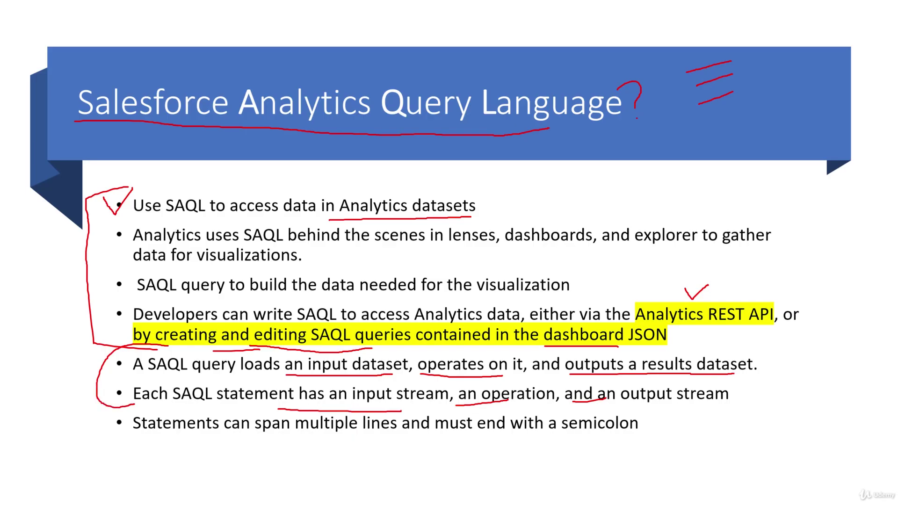
left_click_drag(228, 439, 246, 438)
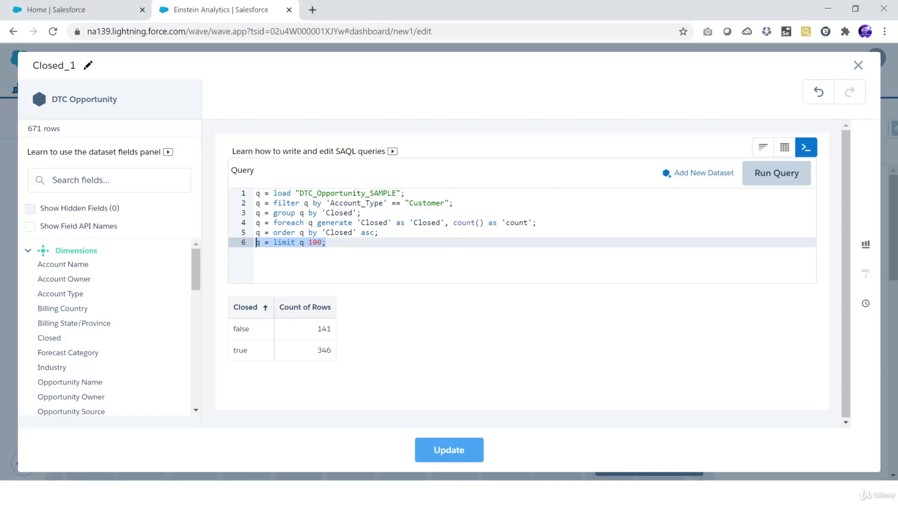
Step: Highlight the SAQL statements upward from the limit line to check how each one ends
key("shift+Up")
key("shift+Up")
key("shift+Up")
key("shift+Up")
key("shift+Up")
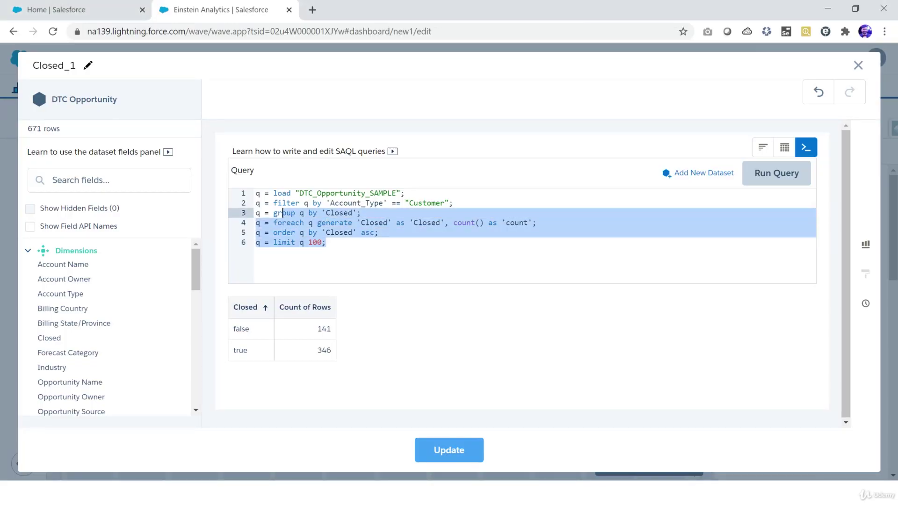